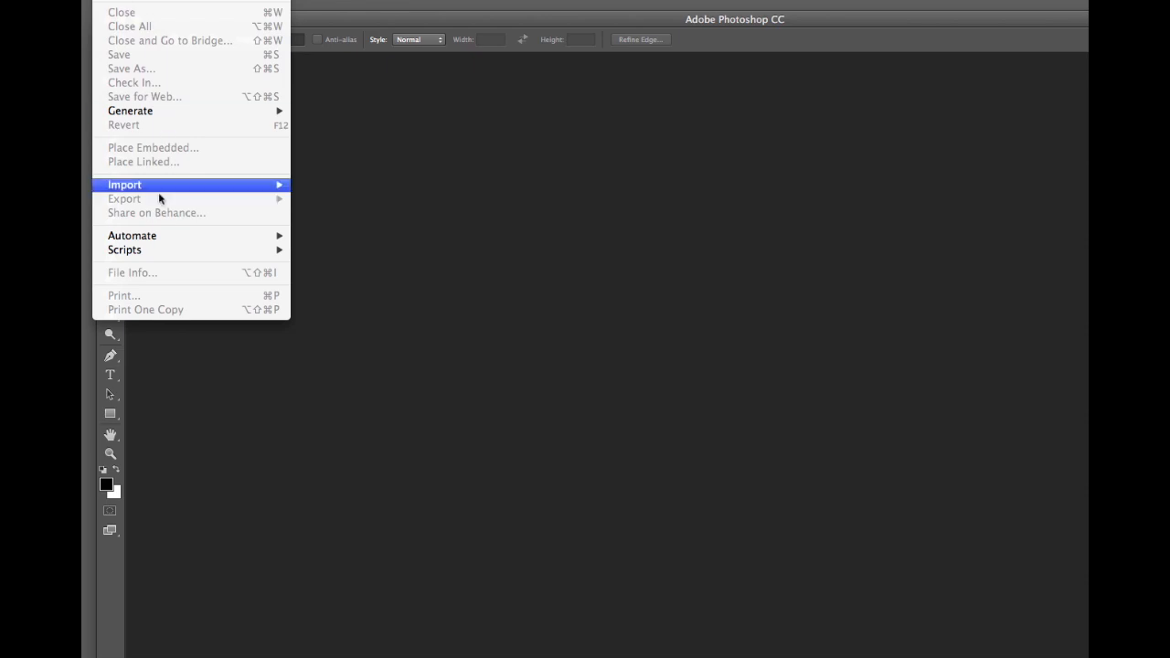
# Step: Load the images _MG_9861.jpg through _MG_9985.jpg from the 2014-06-12 folder into one document as a stack of layers
pyautogui.moveTo(154, 239)
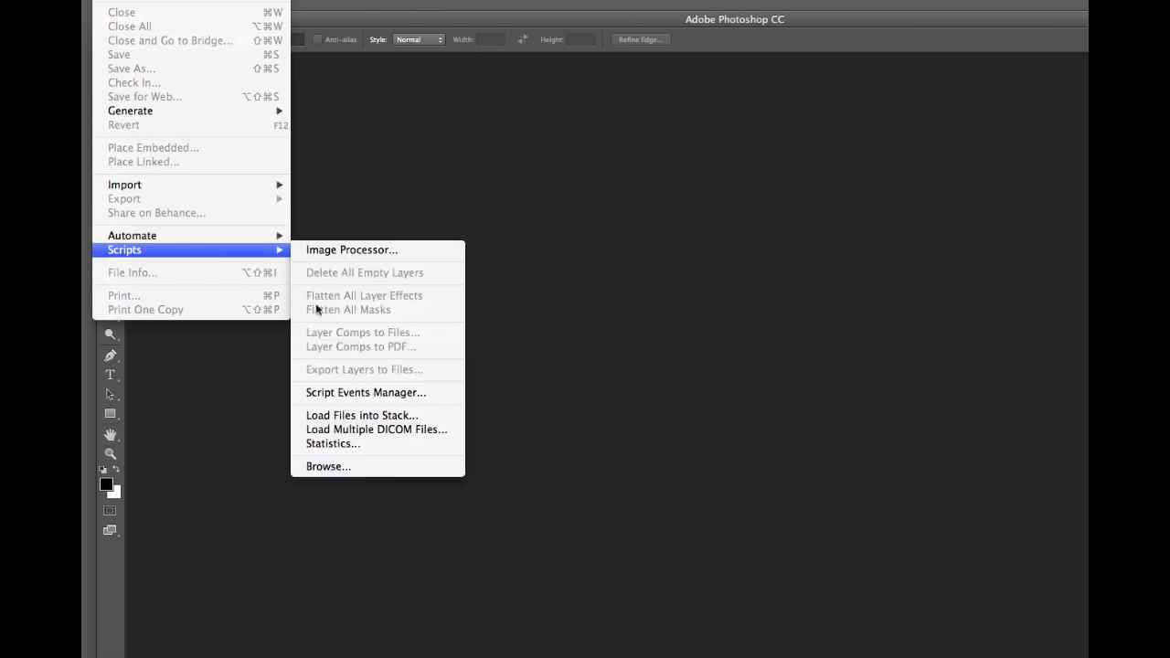
pyautogui.click(385, 418)
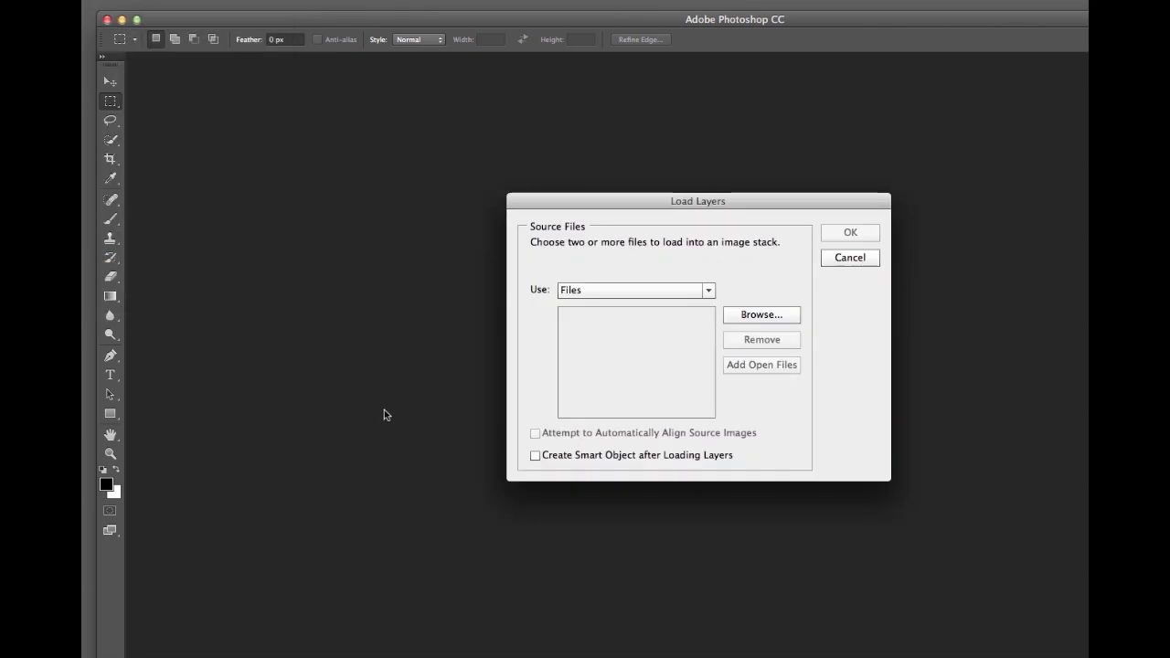
pyautogui.click(760, 315)
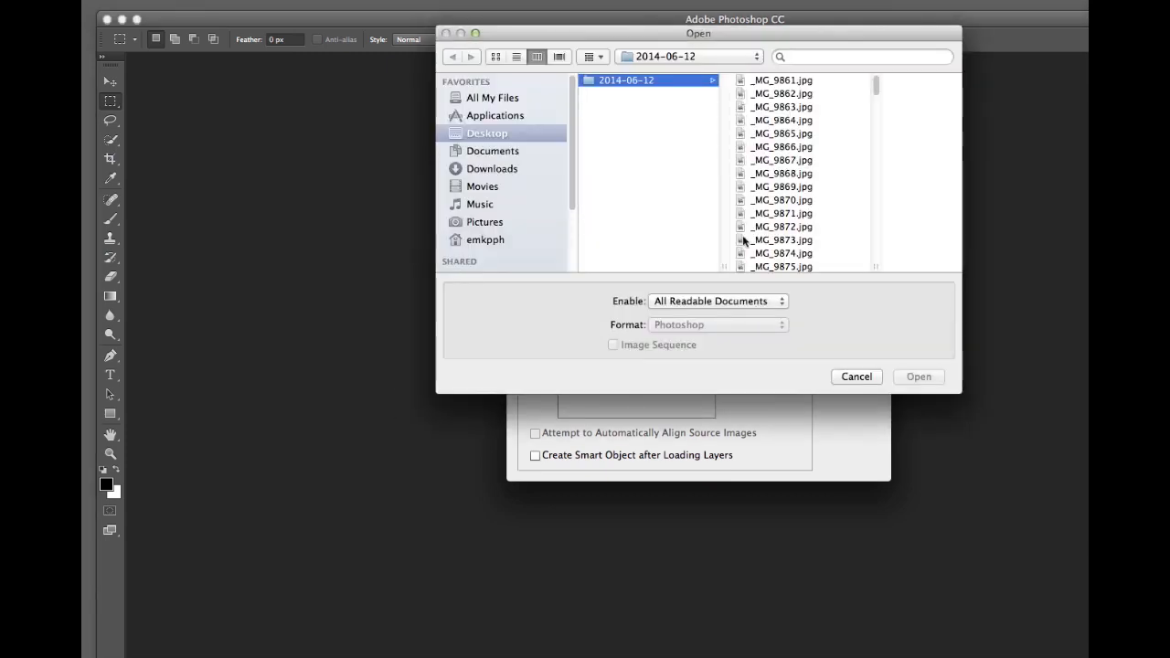
pyautogui.click(774, 85)
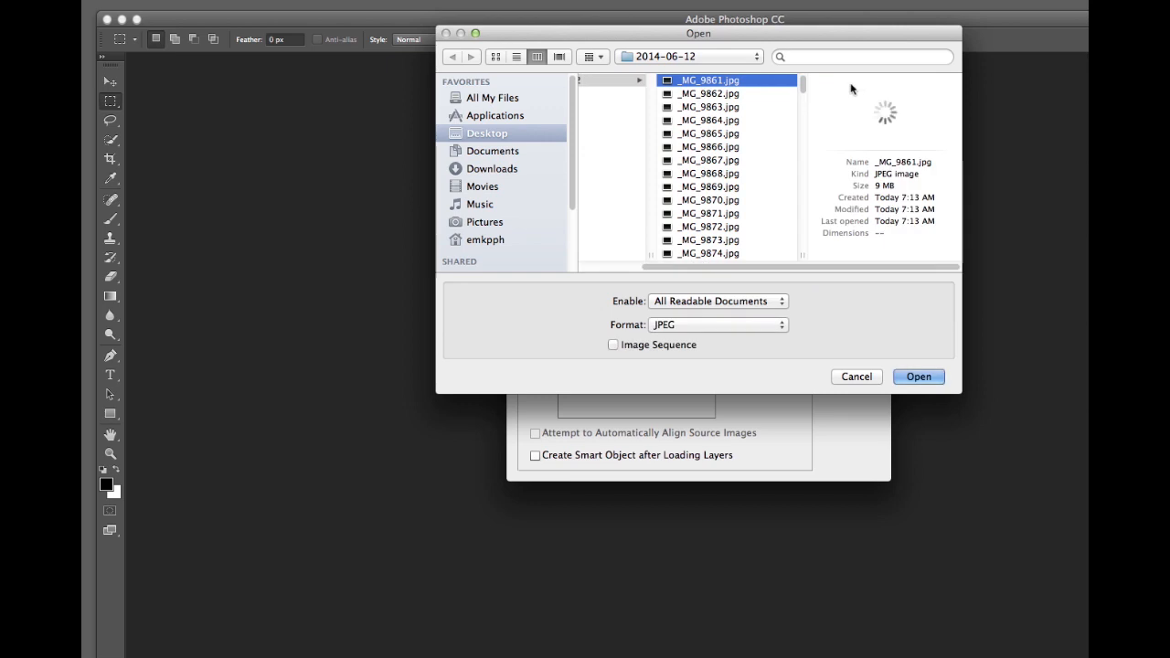
pyautogui.scroll(-3, 804, 110)
pyautogui.scroll(-15, 808, 134)
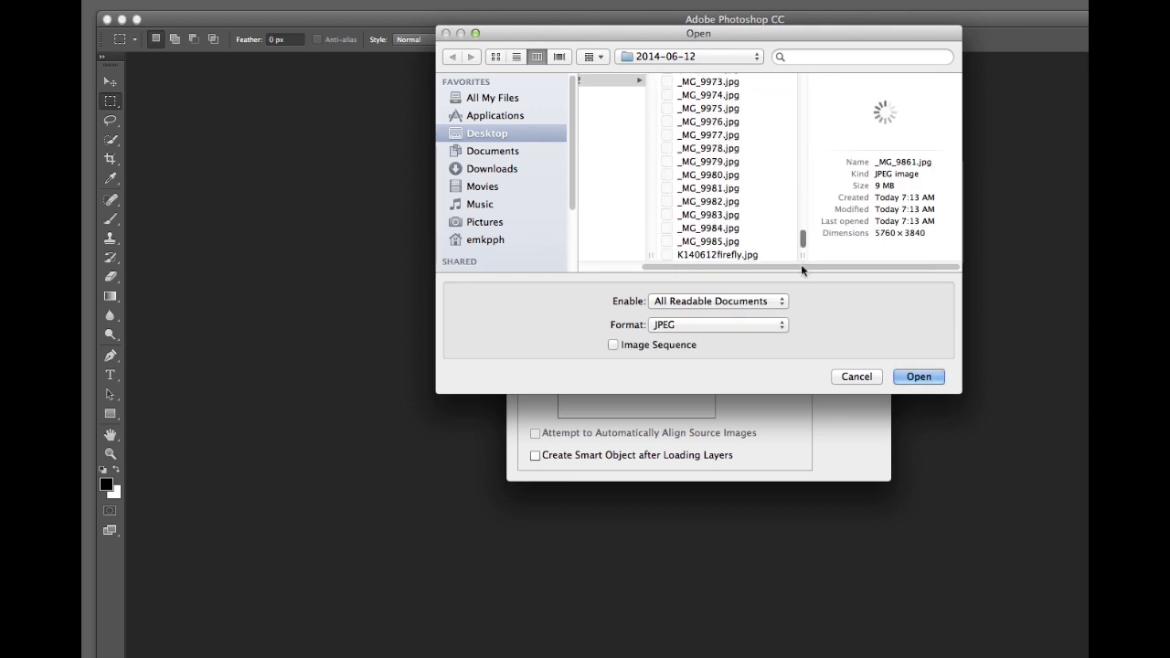
pyautogui.keyDown('shift'); pyautogui.click(718, 242); pyautogui.keyUp('shift')
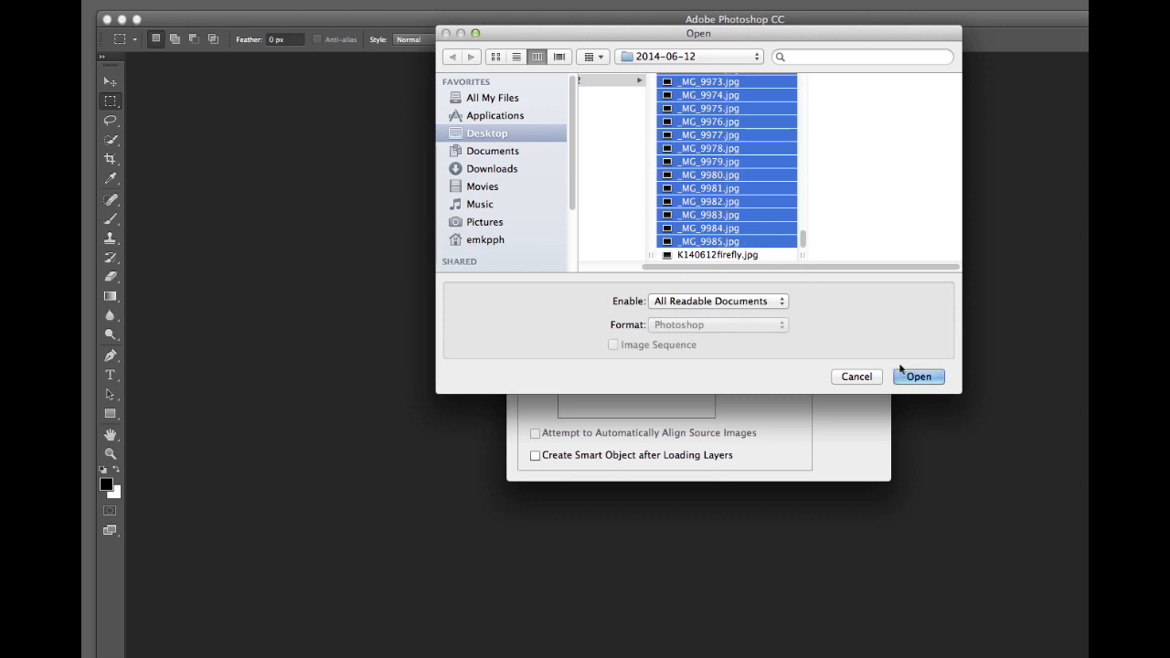
pyautogui.click(925, 376)
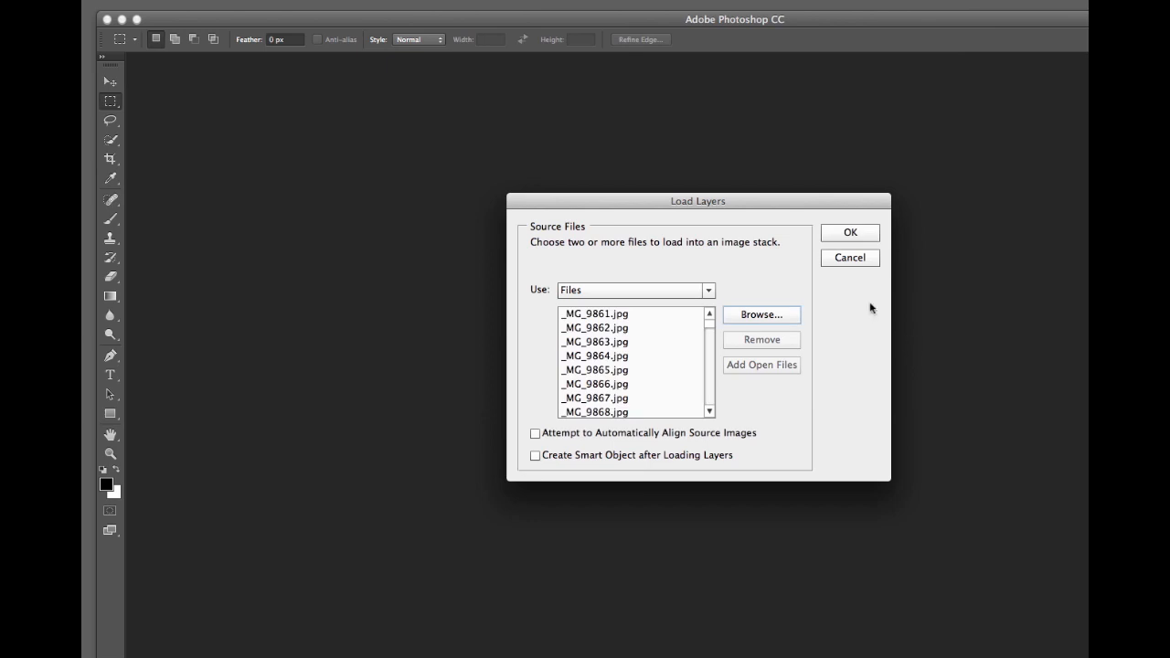
pyautogui.click(841, 234)
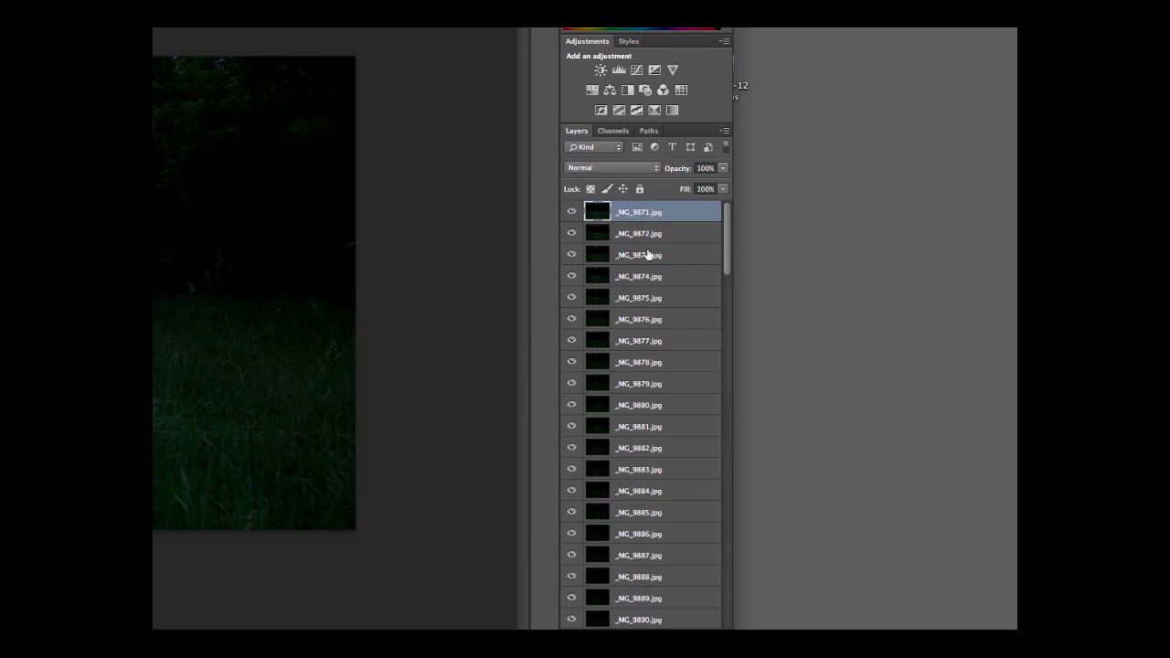
# Step: Select all image layers from the top one down to _MG_9985.jpg and set their blend mode to Lighten
pyautogui.click(728, 226)
pyautogui.moveTo(729, 226); pyautogui.dragTo(731, 304)
pyautogui.click(576, 340)
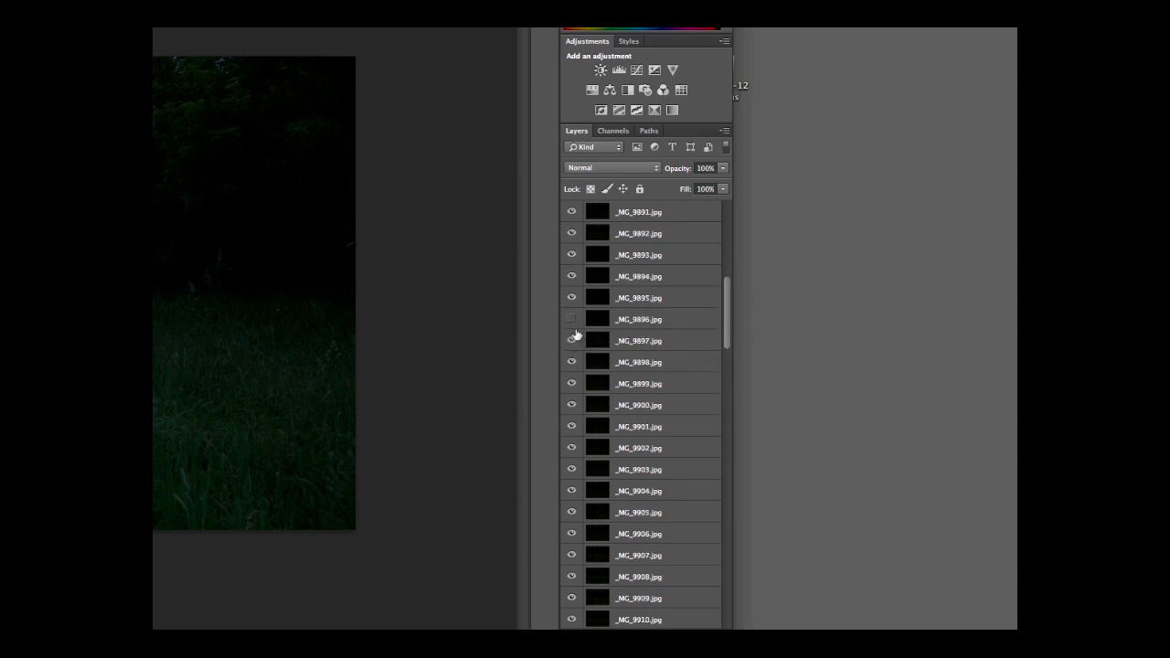
pyautogui.click(572, 320)
pyautogui.moveTo(728, 316); pyautogui.dragTo(725, 622)
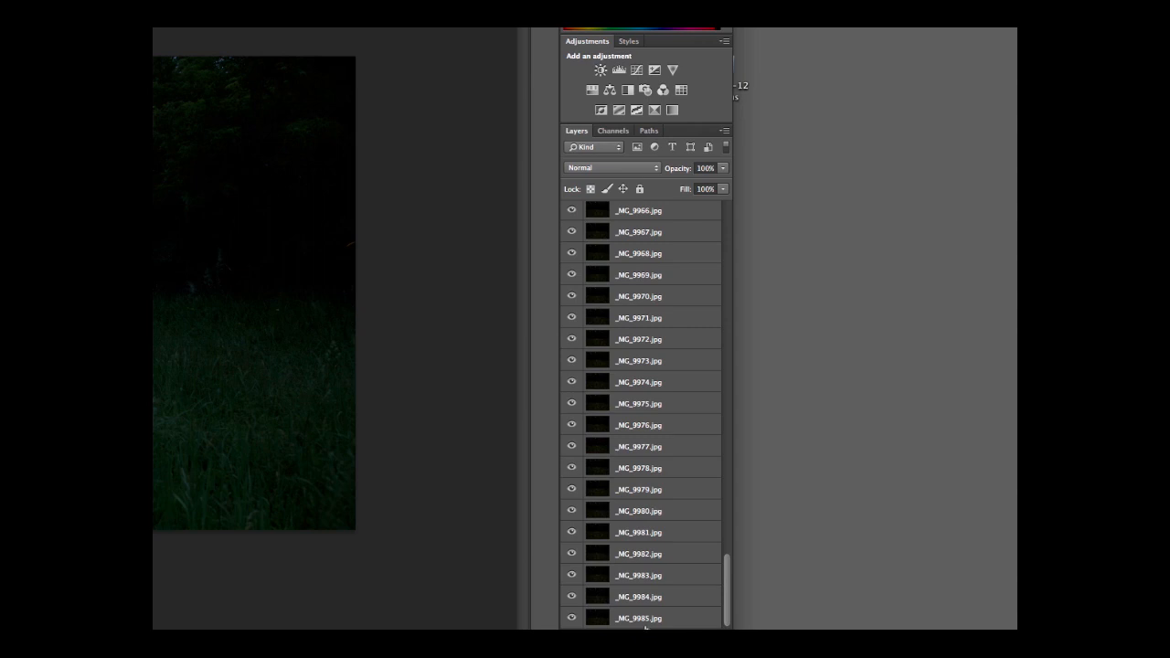
pyautogui.keyDown('shift'); pyautogui.click(639, 618); pyautogui.keyUp('shift')
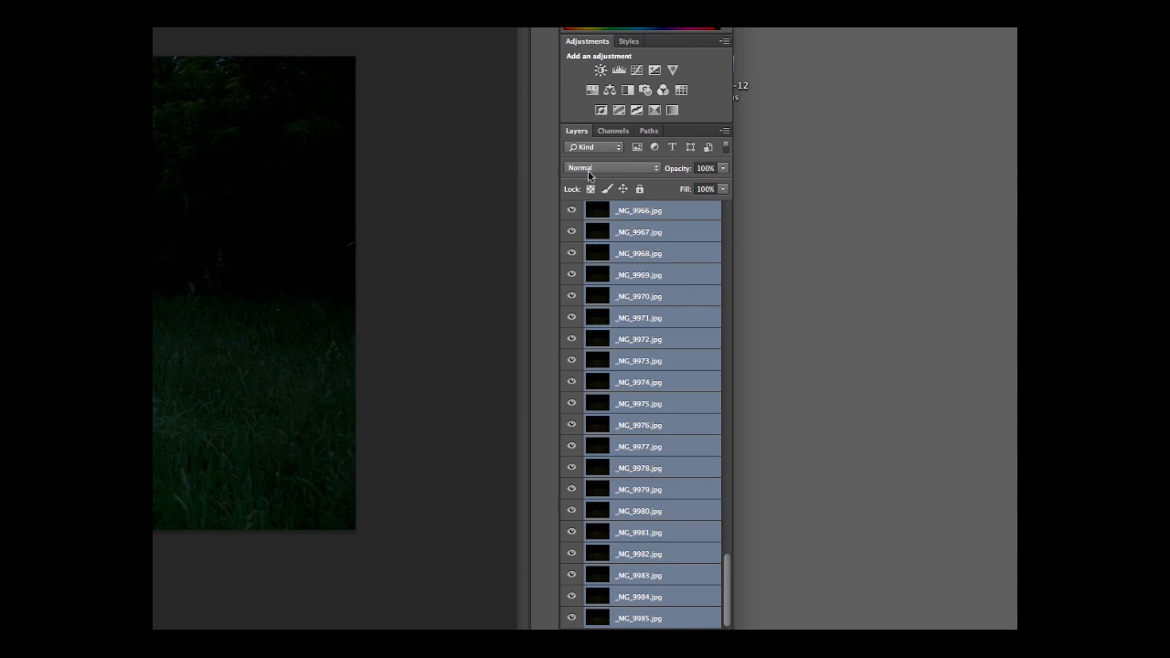
pyautogui.click(657, 170)
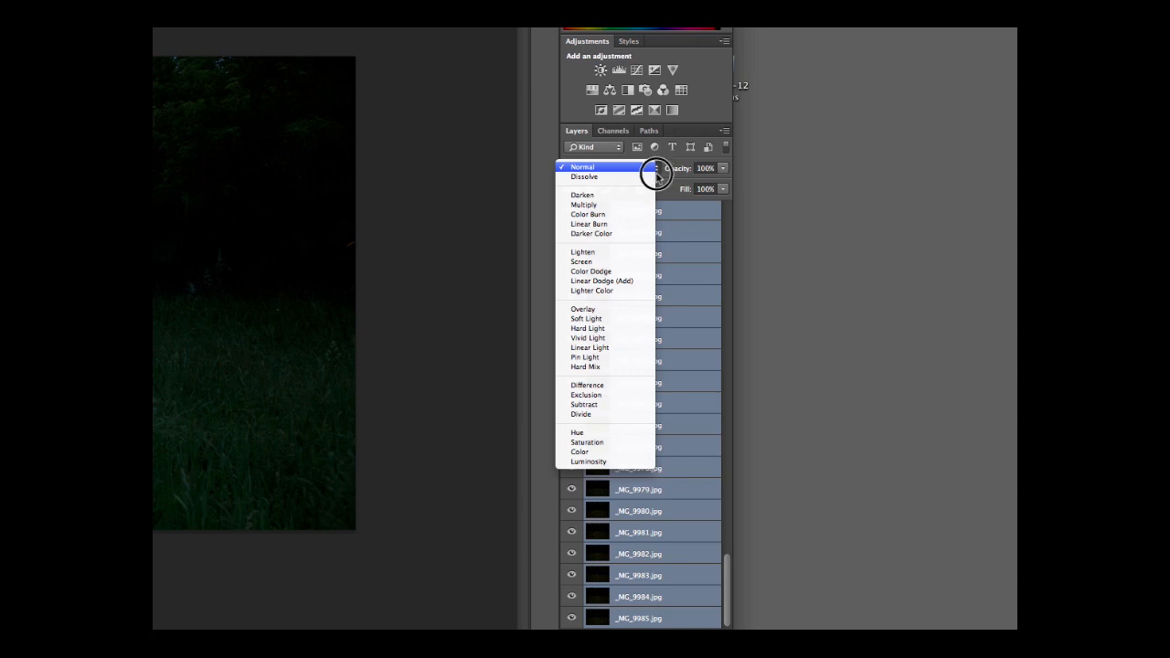
pyautogui.click(629, 254)
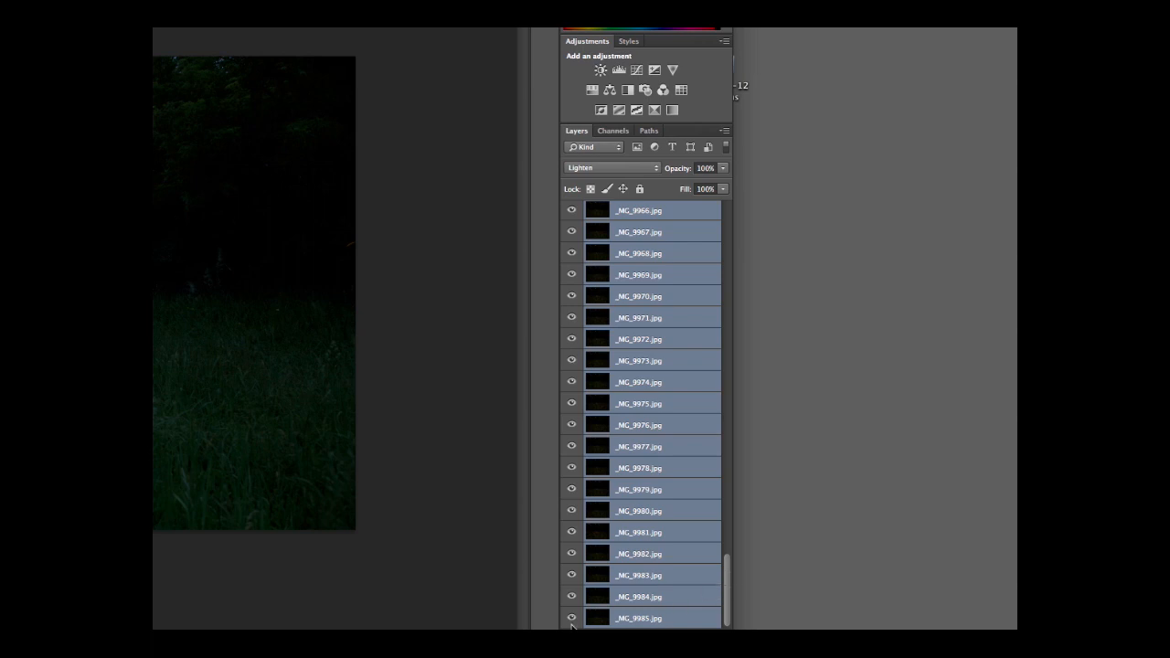
# Step: Set the blend mode of only the bottom layer, _MG_9985.jpg, to Normal and return to the top of the layer stack
pyautogui.click(681, 626)
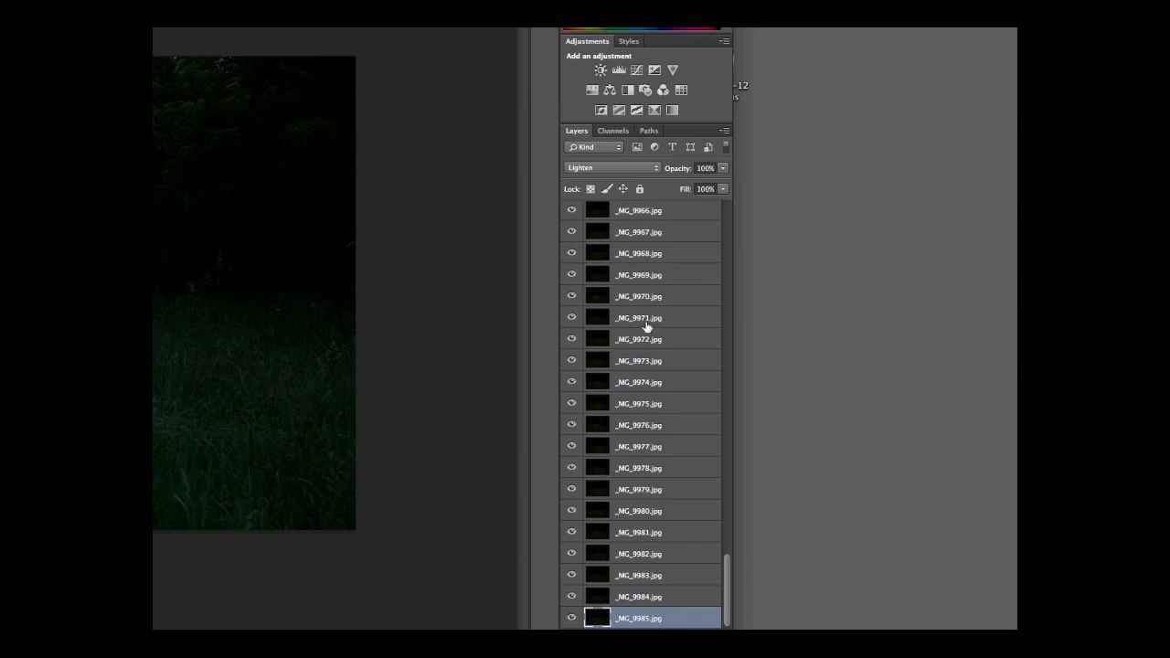
pyautogui.click(655, 169)
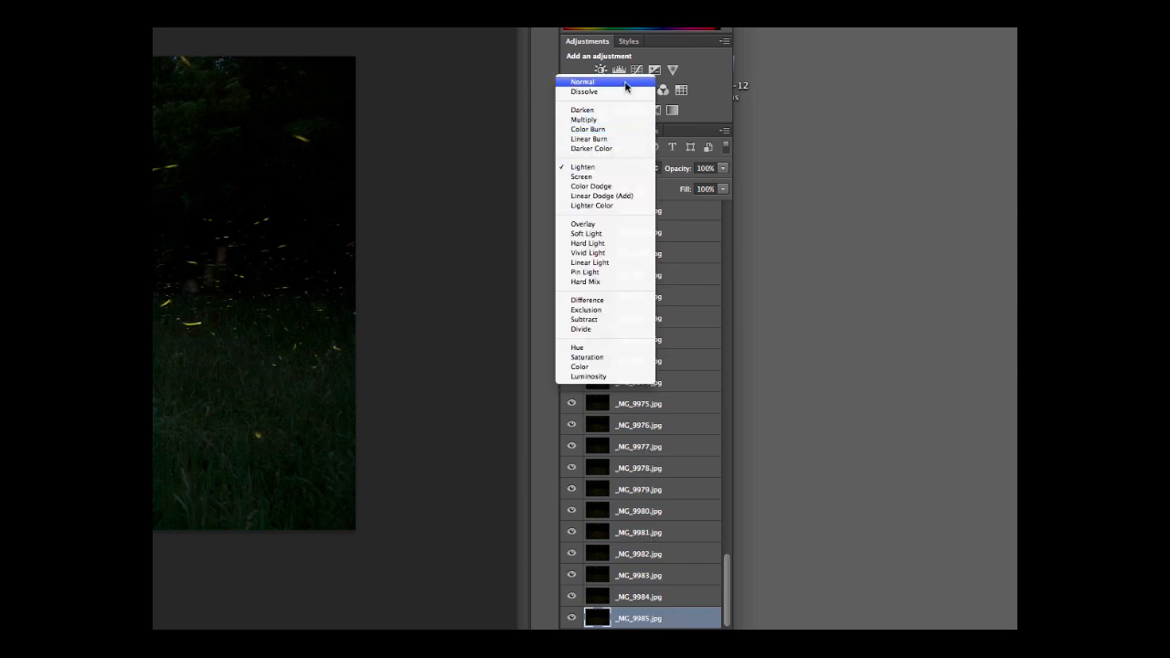
pyautogui.click(625, 81)
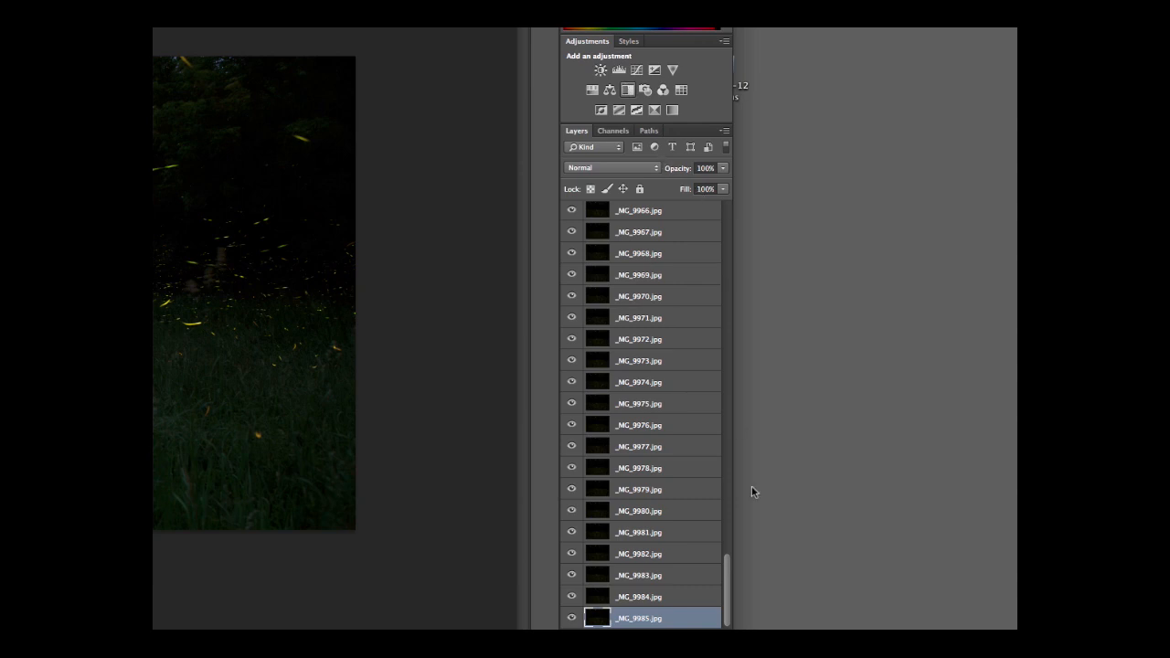
pyautogui.moveTo(729, 578); pyautogui.dragTo(731, 196)
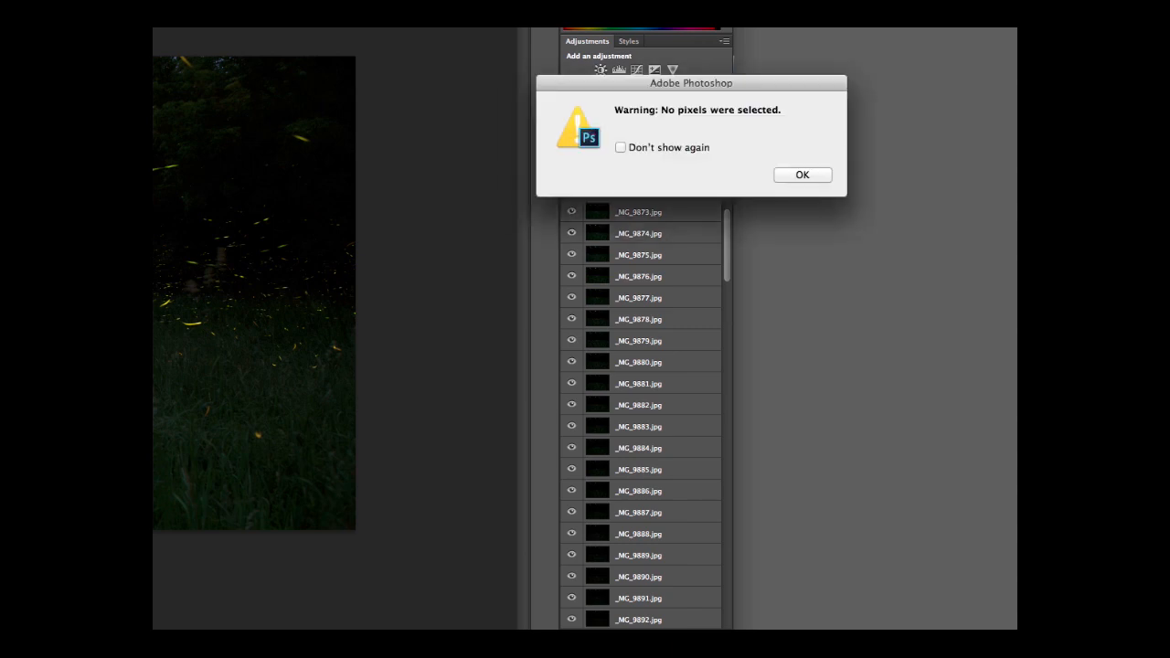
pyautogui.click(802, 174)
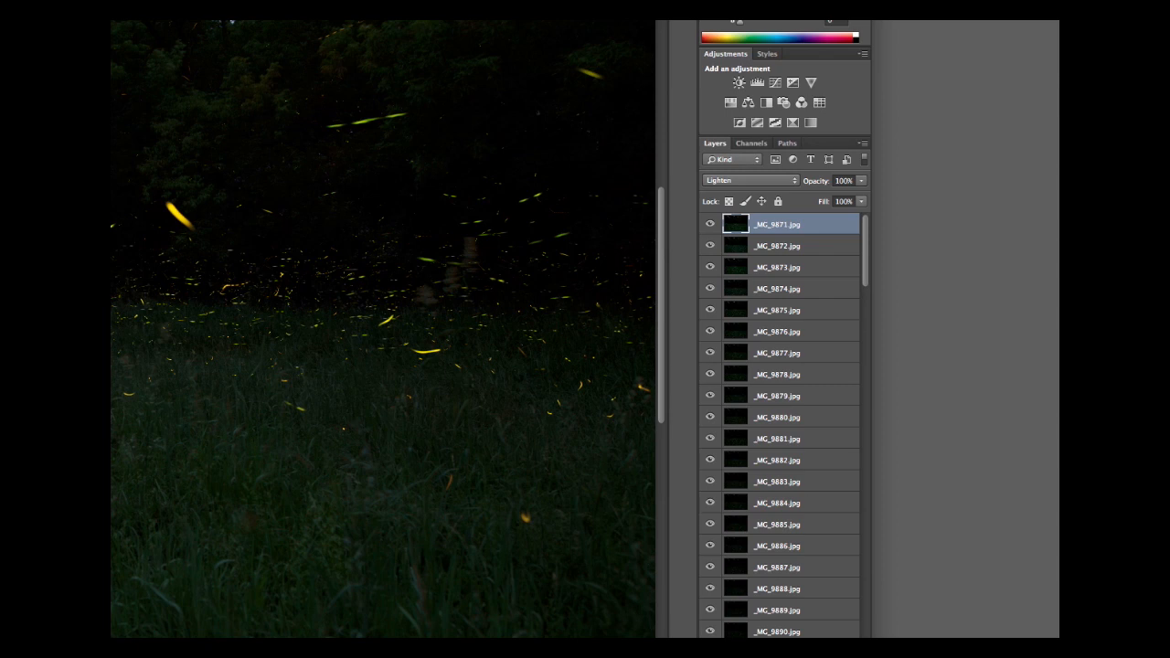
# Step: Add a Curves adjustment layer with the default name and settings above the top image layer _MG_9871.jpg
pyautogui.click(237, 20)
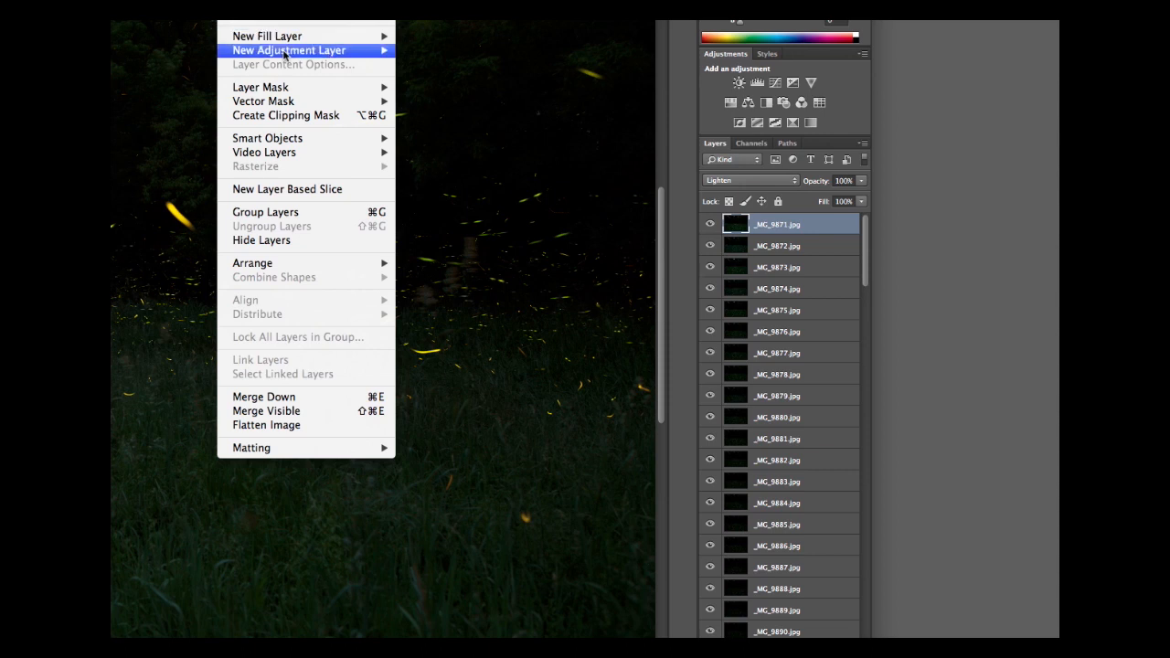
pyautogui.moveTo(290, 53)
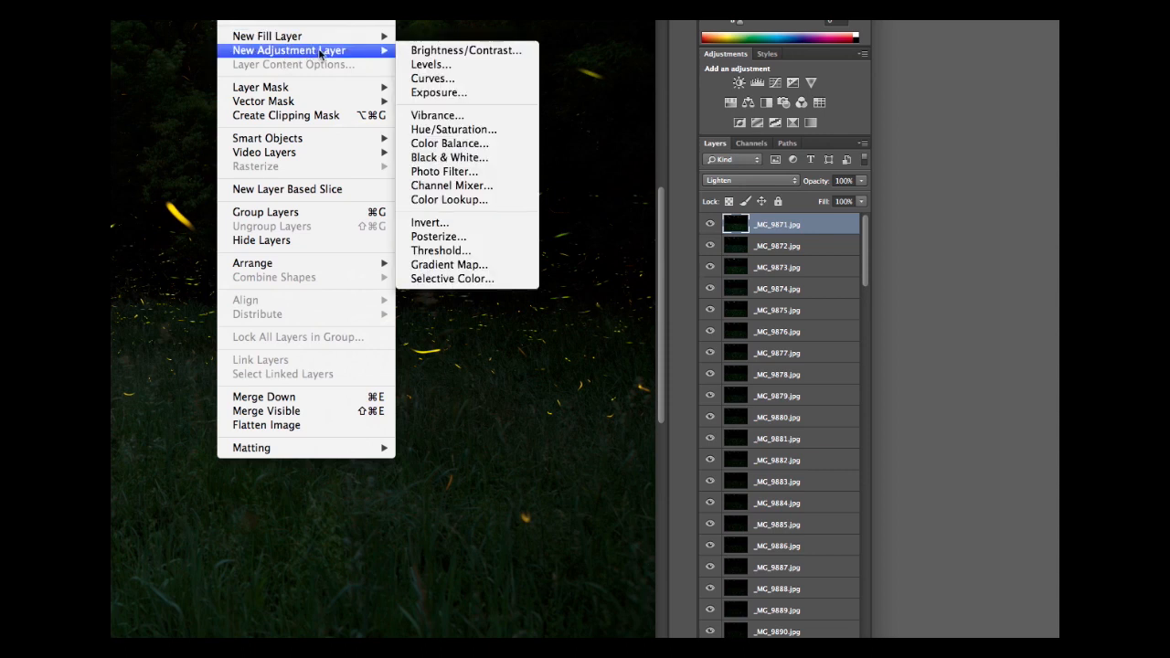
pyautogui.click(435, 80)
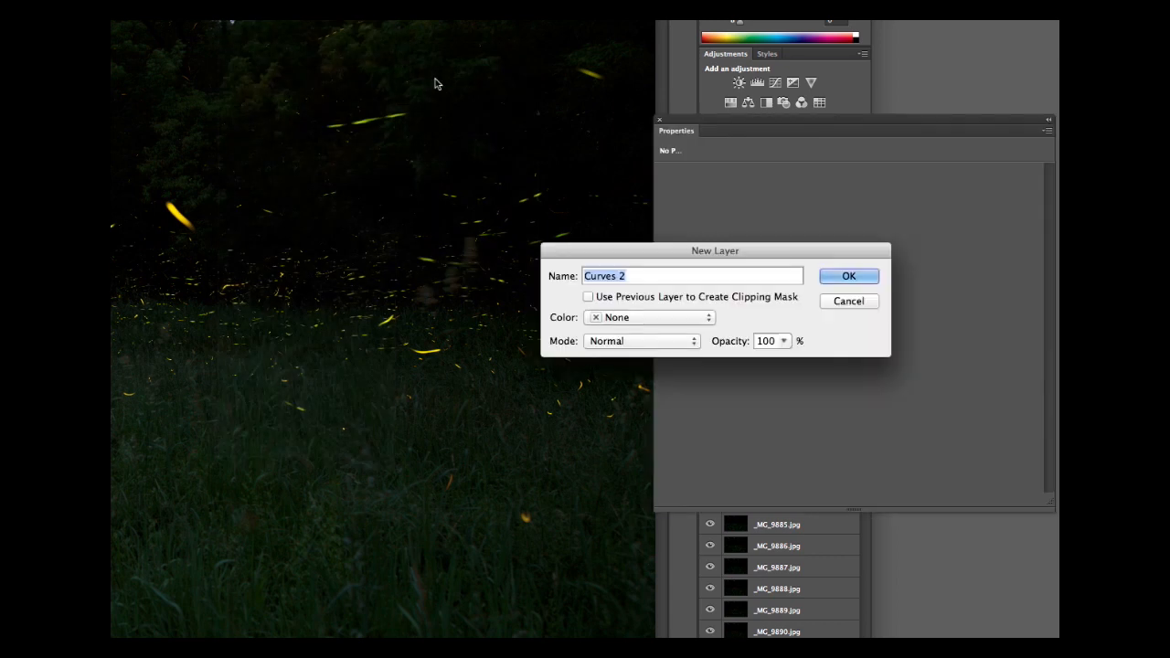
pyautogui.click(848, 276)
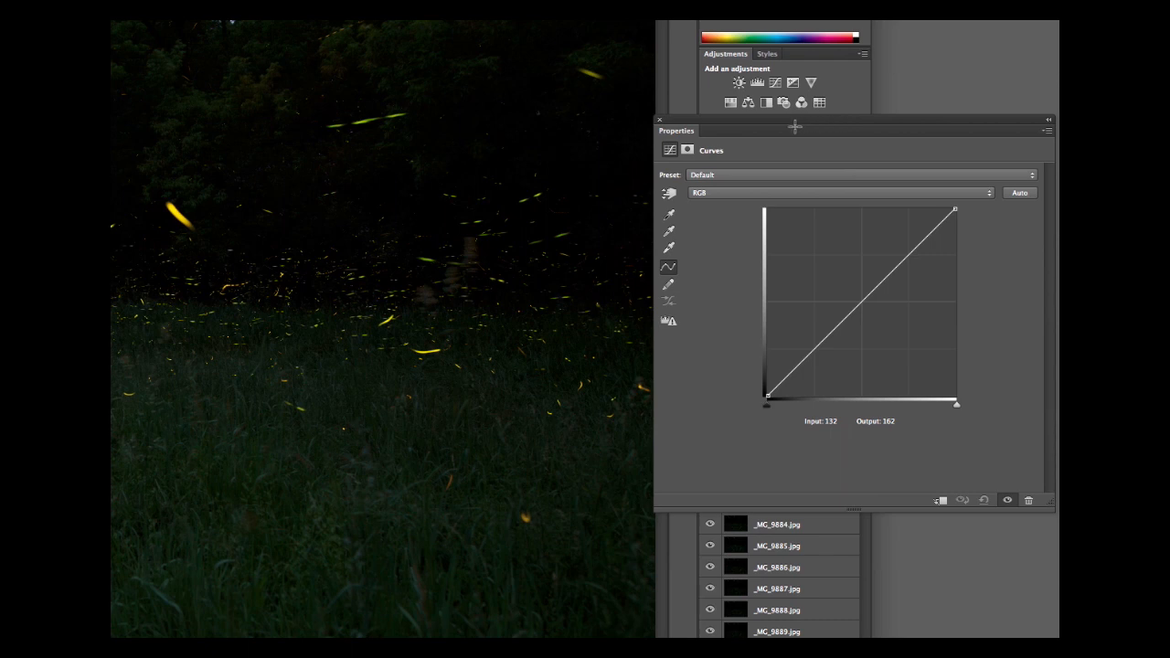
pyautogui.click(660, 121)
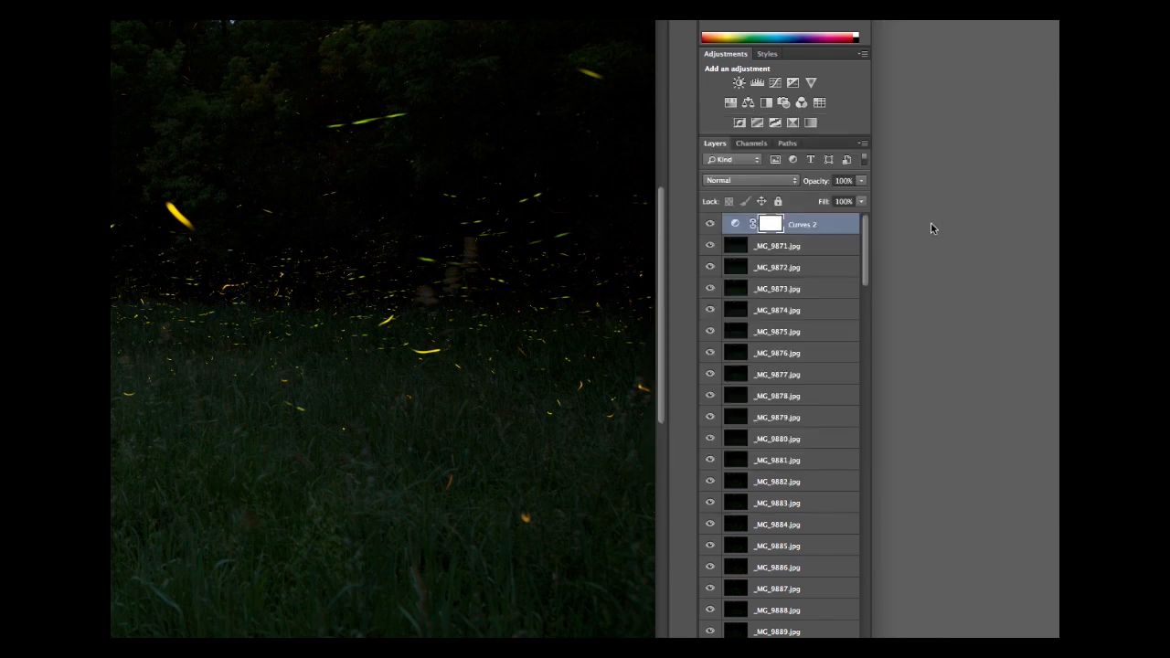
# Step: Reshape the adjustment layer's RGB curve with the white point at input 235, a midpoint at input 92, output 114, and the black point at input 8
pyautogui.click(735, 225)
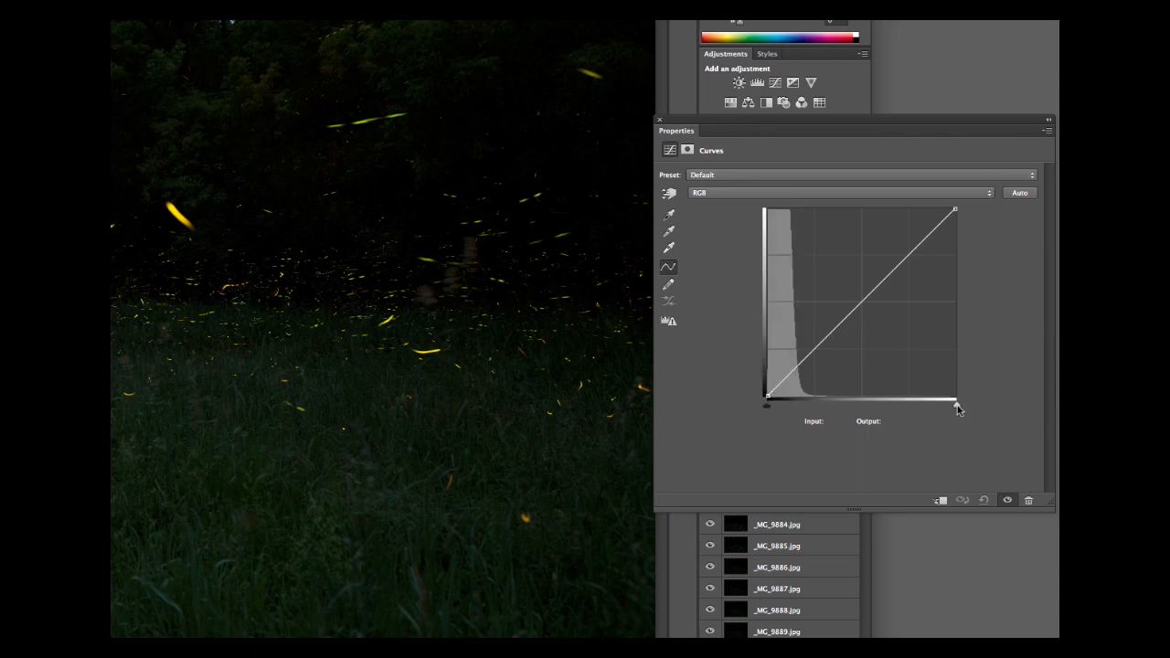
pyautogui.moveTo(957, 408); pyautogui.dragTo(944, 411)
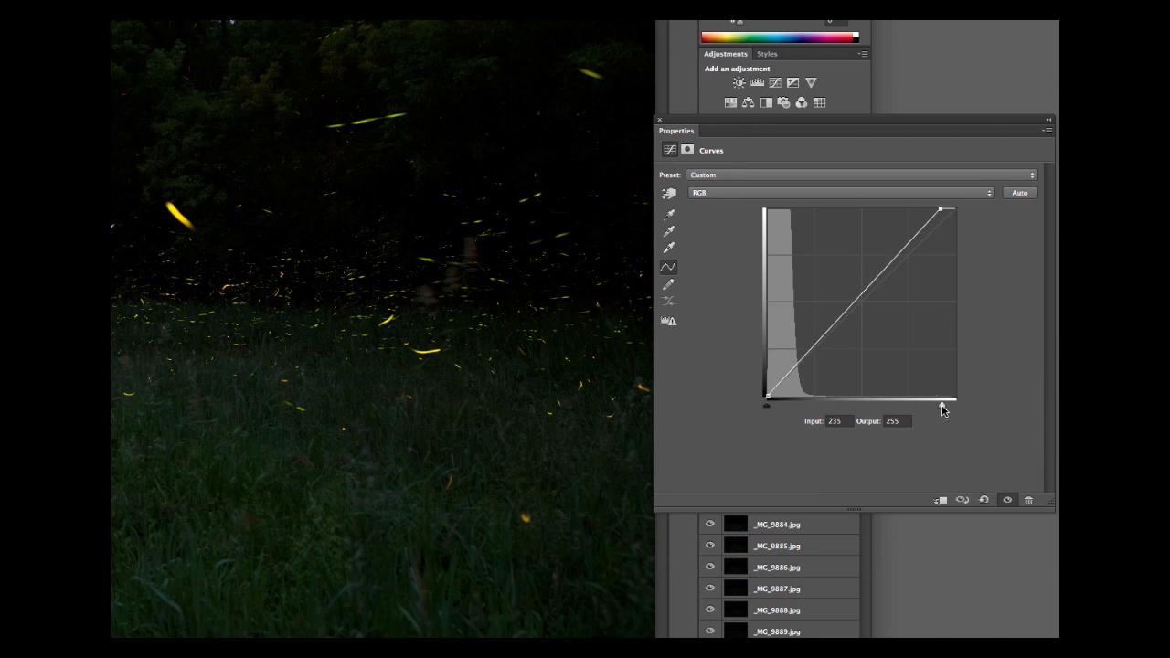
pyautogui.click(841, 315)
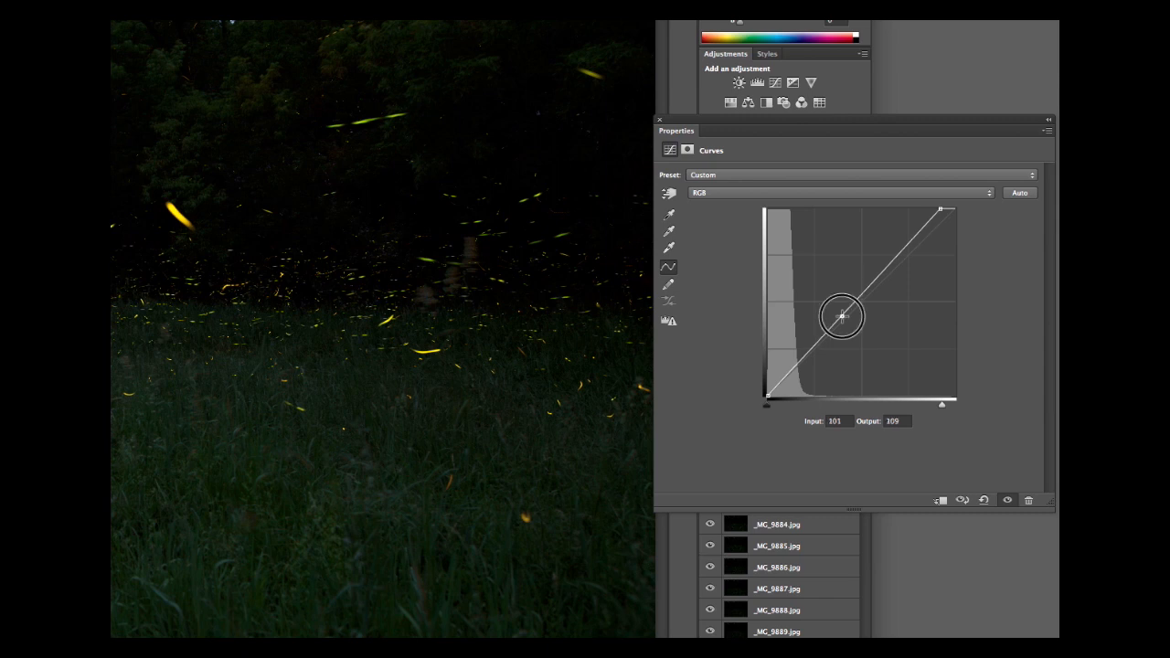
pyautogui.moveTo(841, 316); pyautogui.dragTo(835, 312)
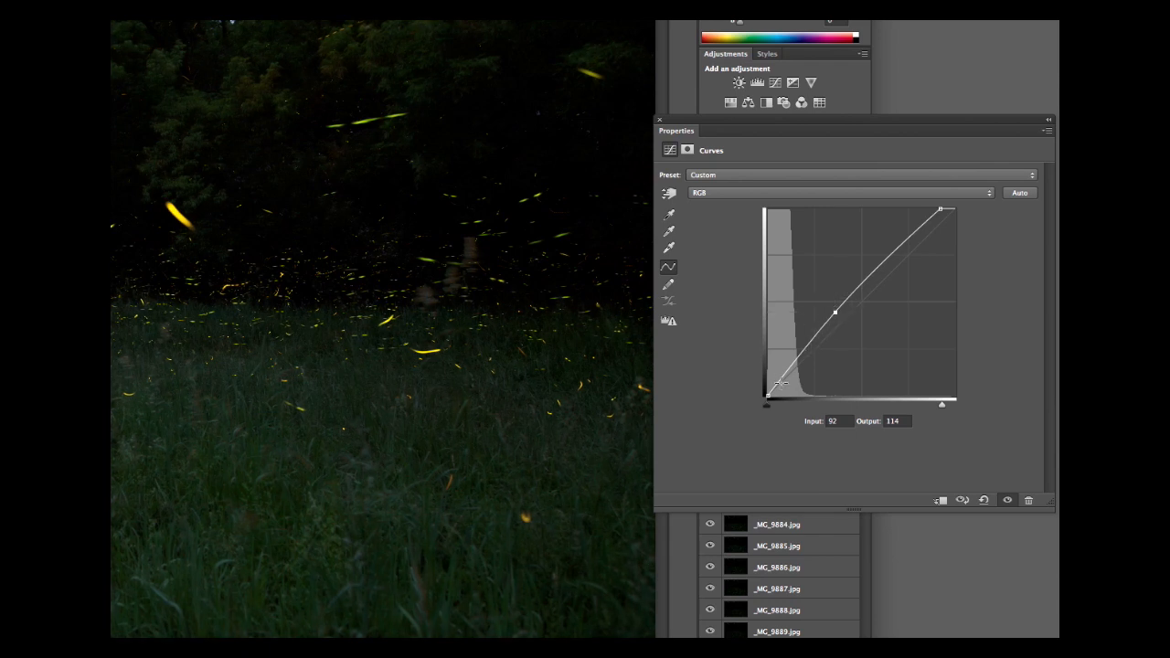
pyautogui.moveTo(769, 400); pyautogui.dragTo(775, 396)
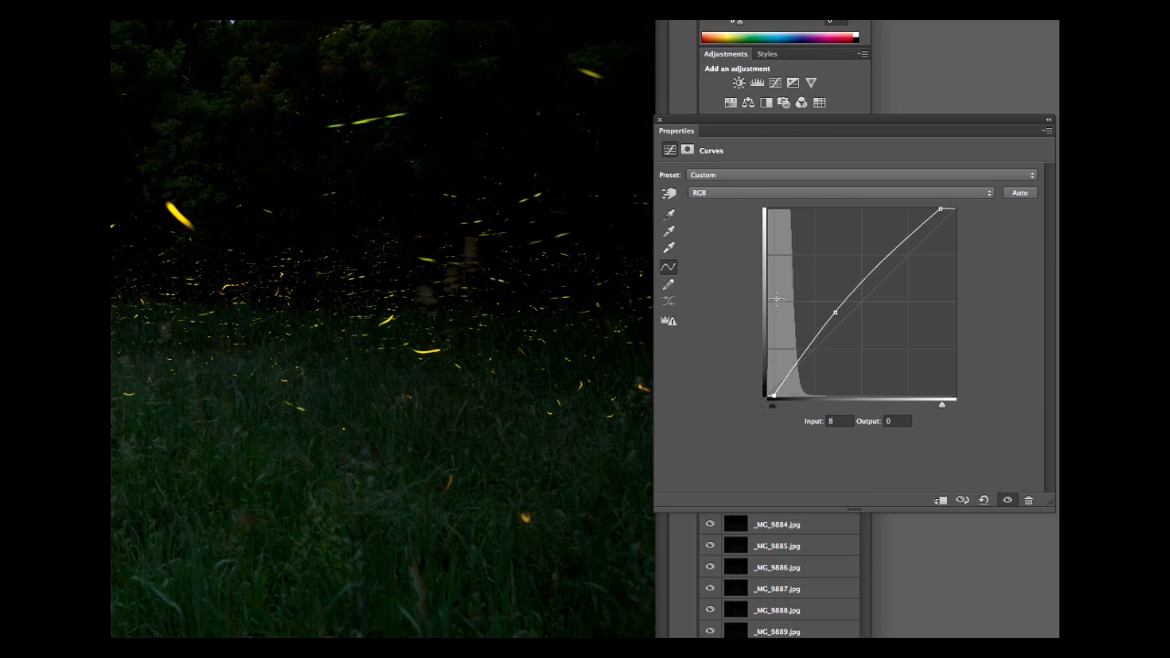
pyautogui.click(659, 120)
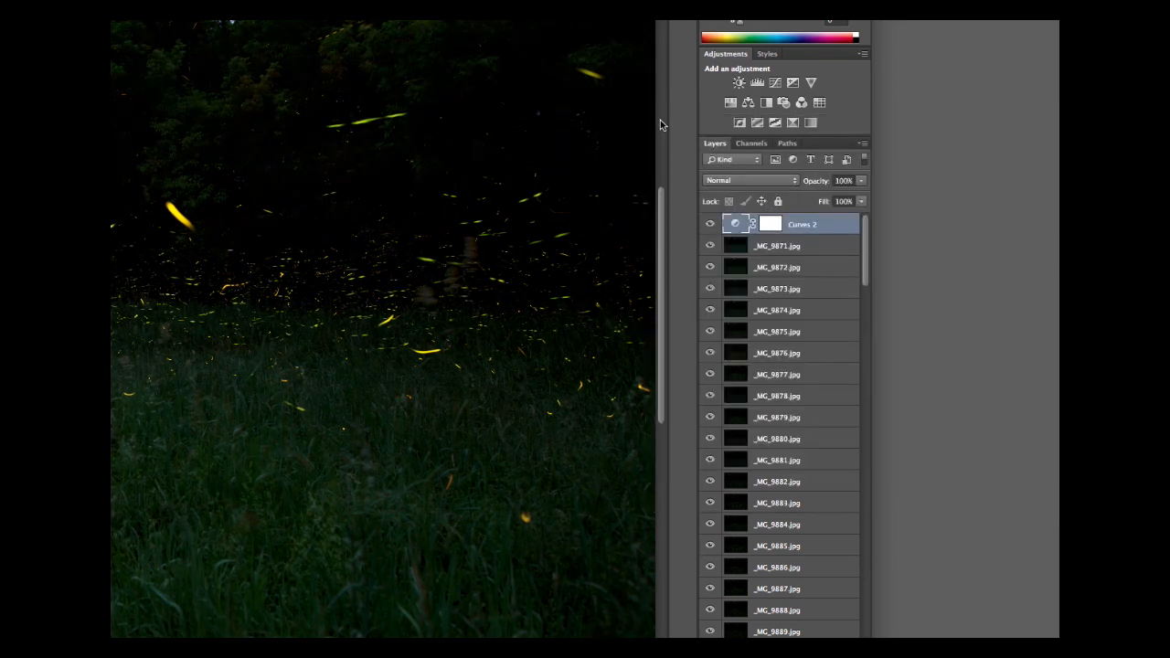